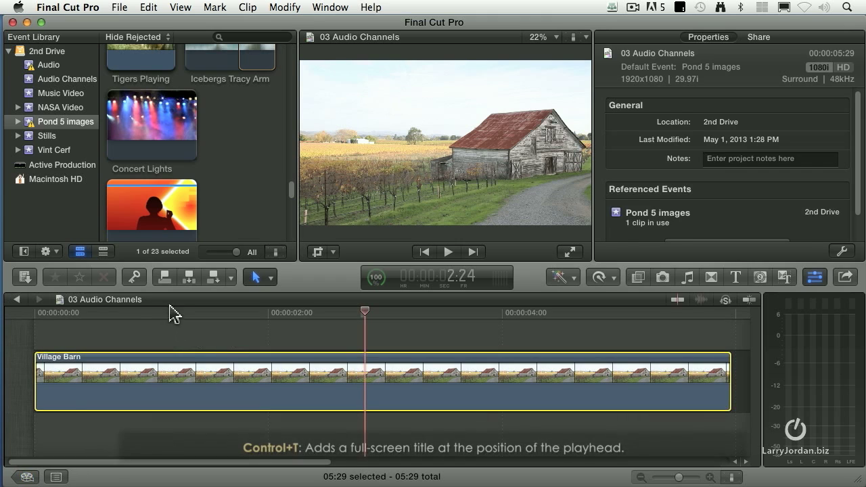
Step: Add a Basic Title at the project start, trimmed to end where the barn clip ends
{"action": "left_click", "coordinate": [68, 312]}
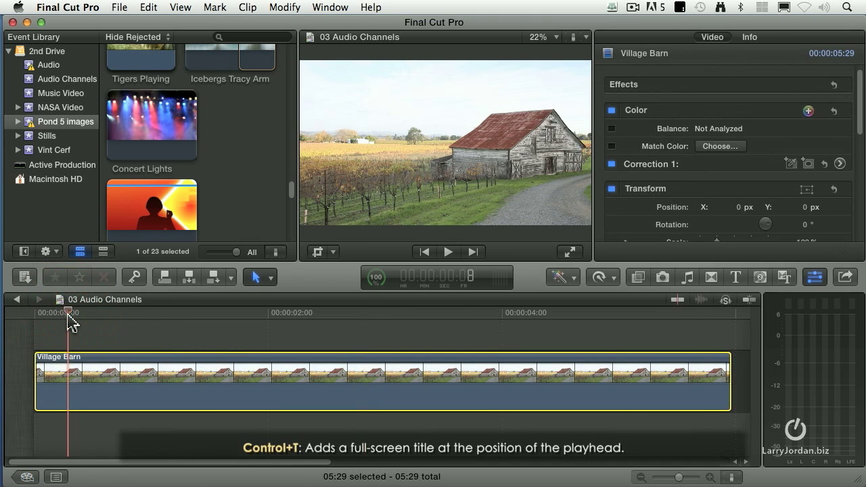
{"action": "key", "text": "ctrl+t"}
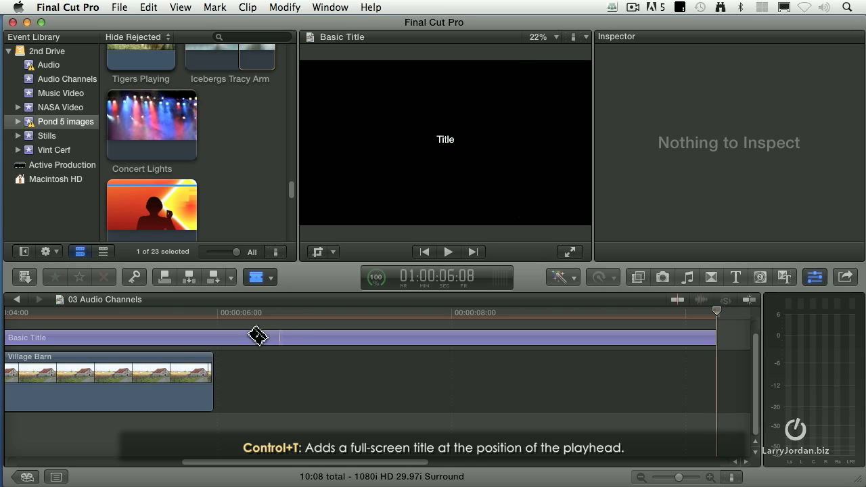
{"action": "left_click", "coordinate": [208, 342]}
{"action": "left_click", "coordinate": [335, 344]}
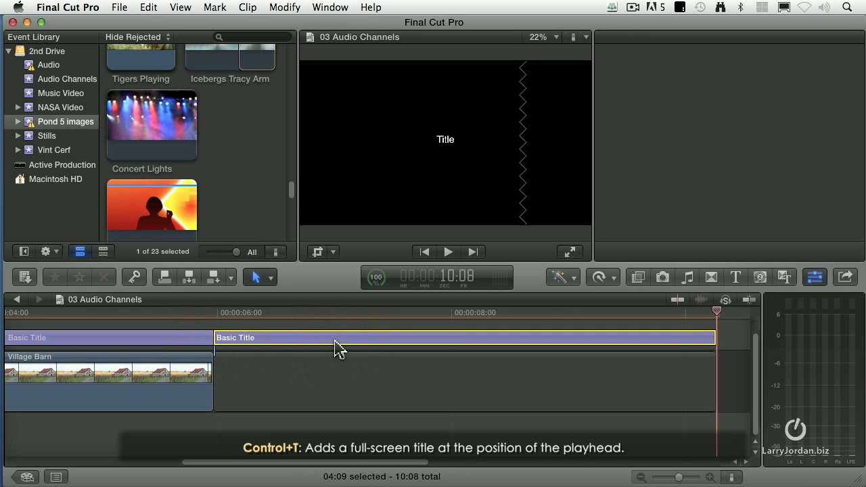
{"action": "key", "text": "Delete"}
Step: Delete the leftover gap, fit the project in the timeline, and select the title clip
{"action": "left_click", "coordinate": [312, 403]}
{"action": "key", "text": "Delete"}
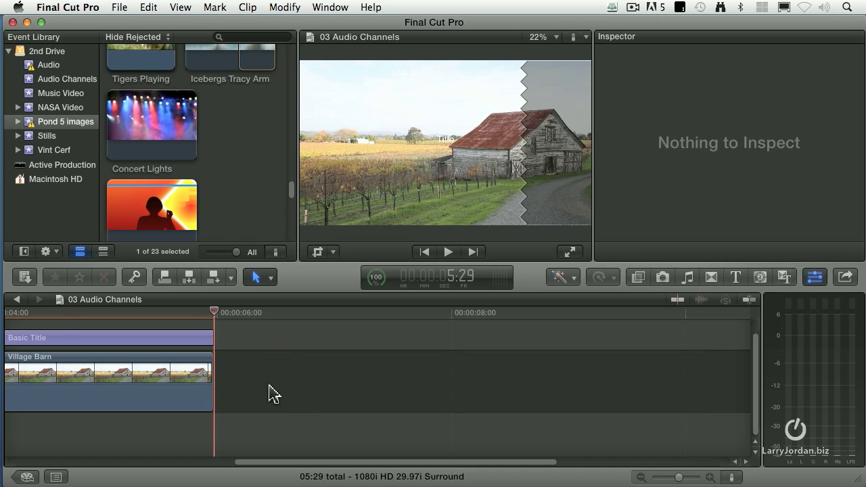
{"action": "key", "text": "shift+z"}
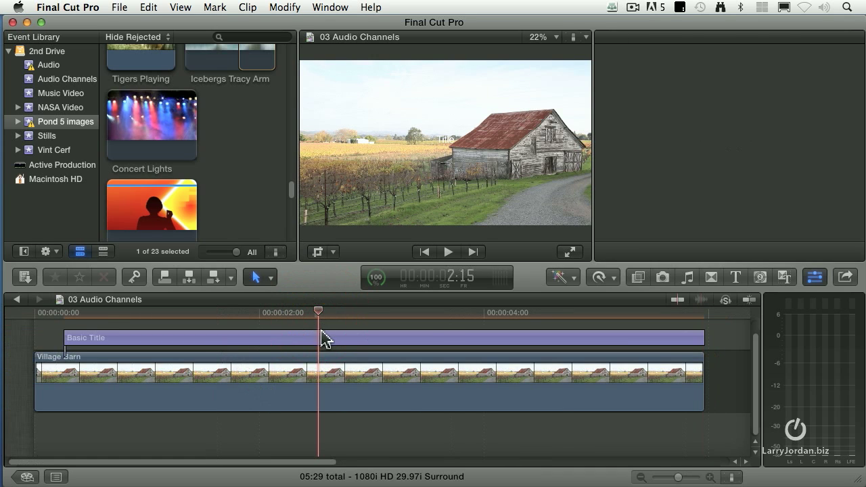
{"action": "left_click", "coordinate": [319, 342]}
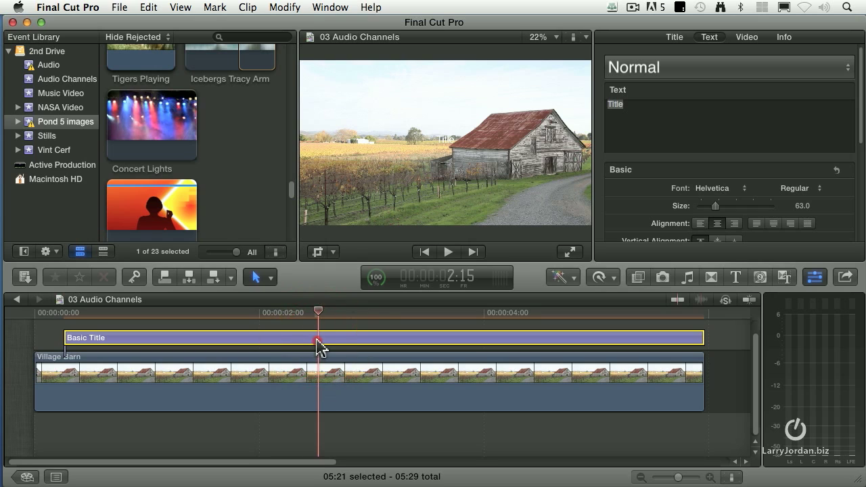
Step: Replace the placeholder title wording with "Larry's Title"
{"action": "double_click", "coordinate": [319, 346]}
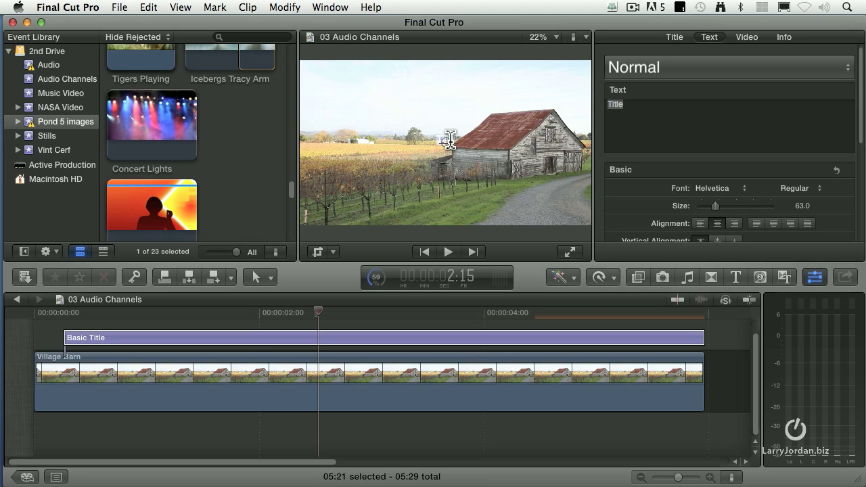
{"action": "left_click_drag", "start_coordinate": [638, 106], "coordinate": [588, 99]}
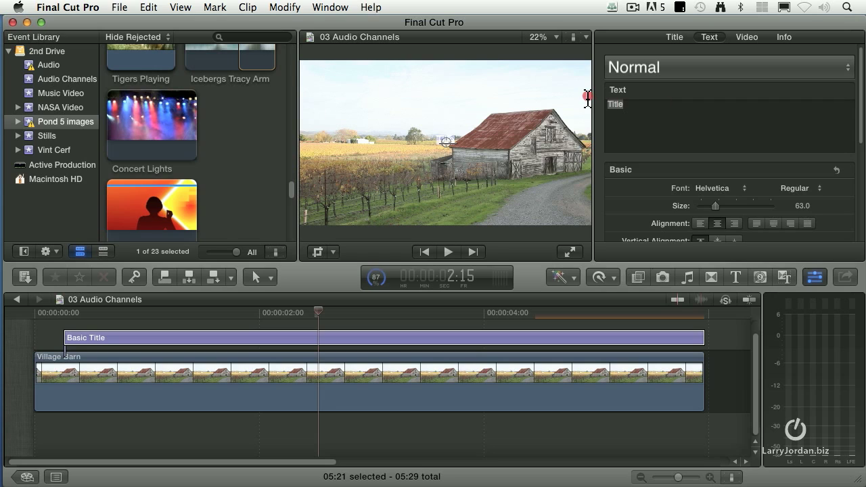
{"action": "key", "text": "BackSpace"}
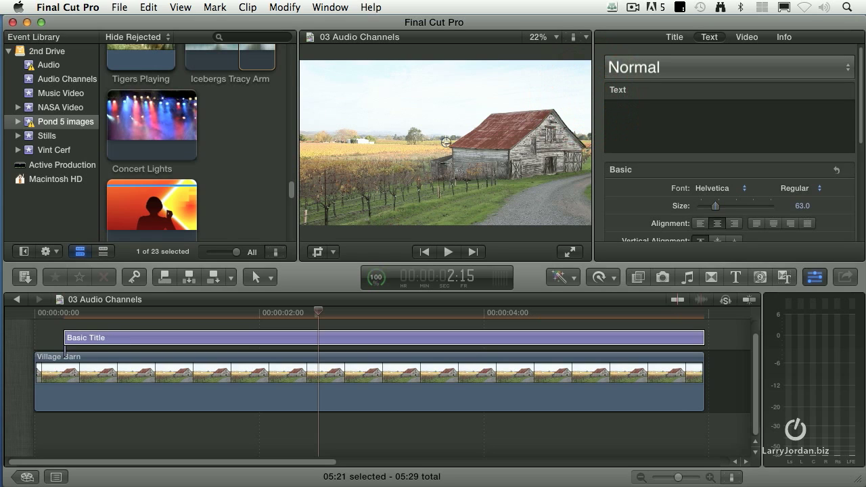
{"action": "type", "text": "Larry's Titl"}
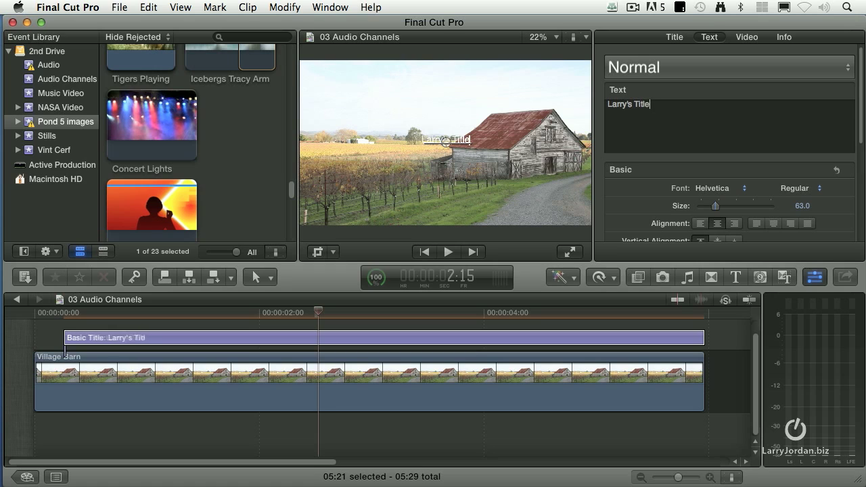
{"action": "type", "text": "e"}
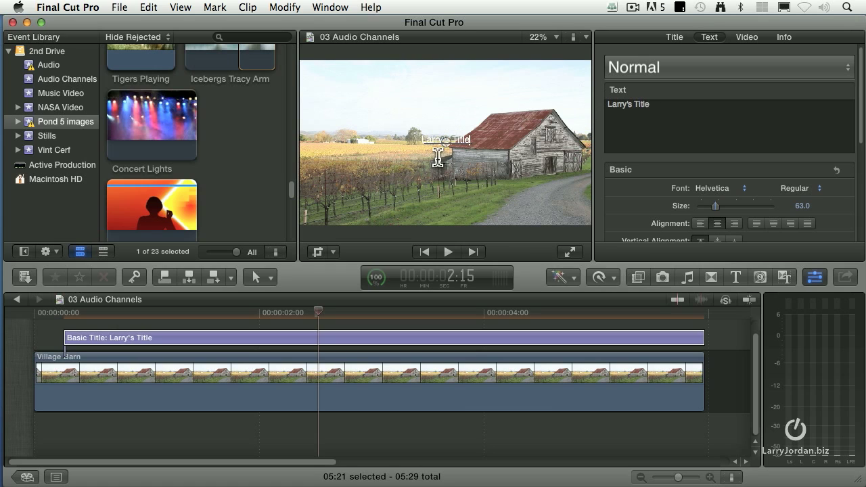
Step: Move the title down onto the gravel road and select its text in the Text inspector
{"action": "mouse_move", "coordinate": [446, 150]}
{"action": "left_mouse_down"}
{"action": "mouse_move", "coordinate": [493, 142]}
{"action": "mouse_move", "coordinate": [516, 206]}
{"action": "left_mouse_up"}
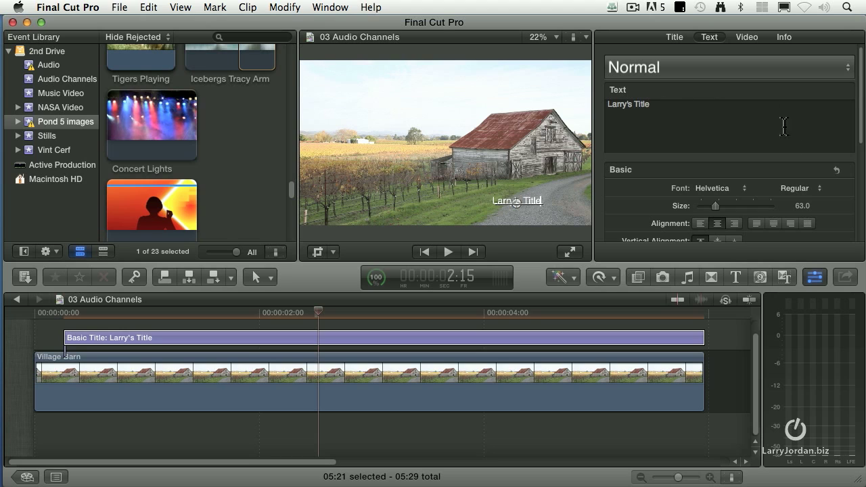
{"action": "left_click", "coordinate": [708, 38]}
{"action": "left_click", "coordinate": [673, 102]}
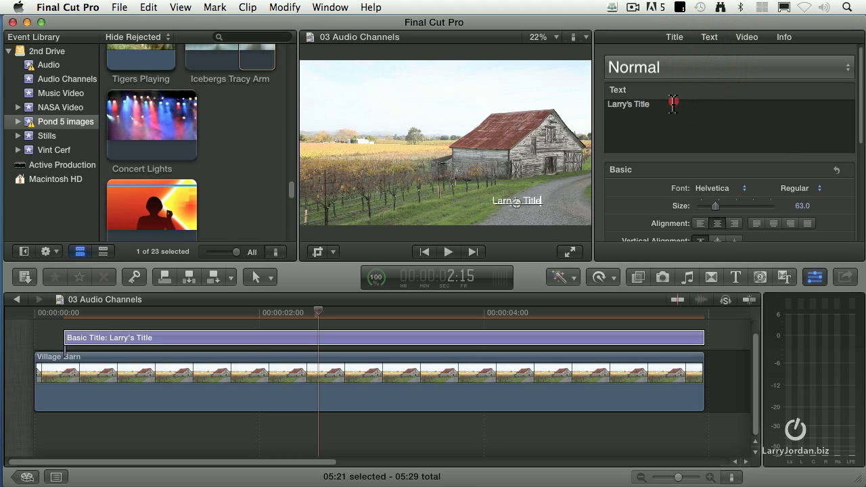
{"action": "left_click_drag", "start_coordinate": [673, 103], "coordinate": [600, 101]}
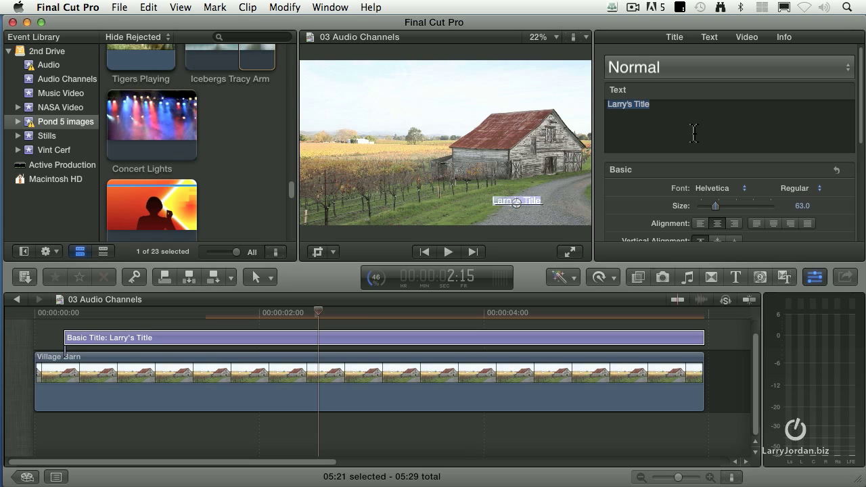
Step: Set the title font to Impact and make the text much larger
{"action": "left_click", "coordinate": [742, 188]}
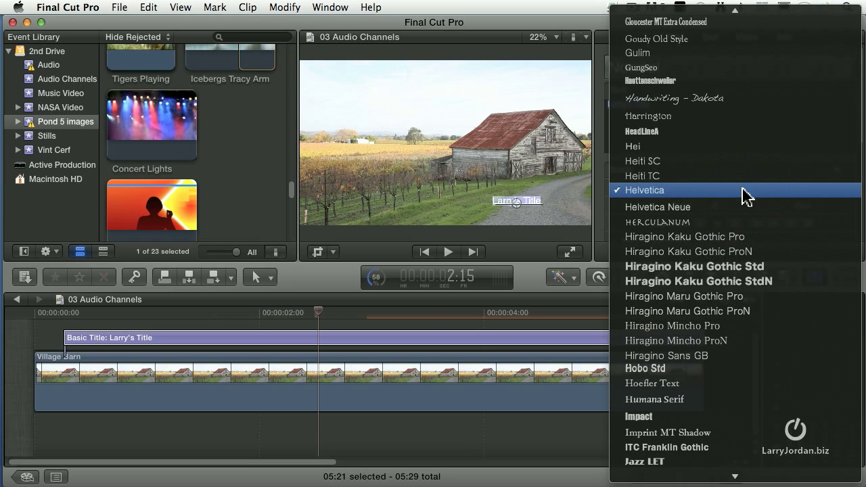
{"action": "scroll", "coordinate": [659, 385], "scroll_direction": "down", "scroll_amount": 1}
{"action": "left_click", "coordinate": [641, 414]}
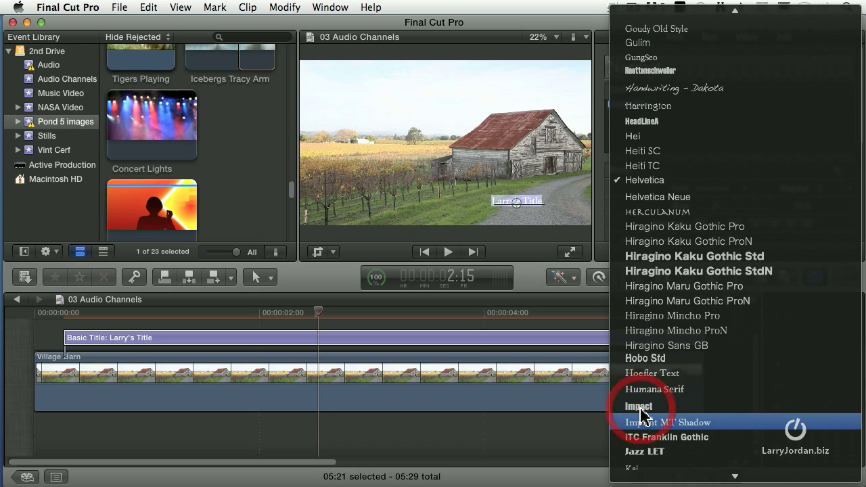
{"action": "left_click", "coordinate": [641, 407]}
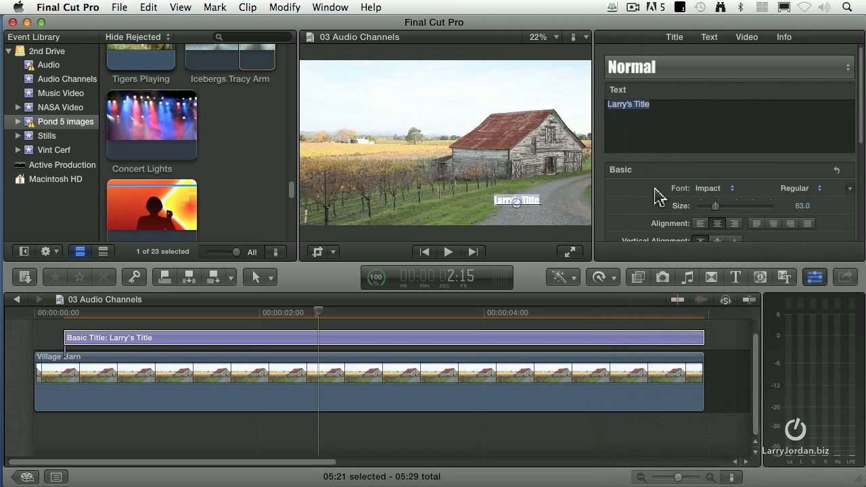
{"action": "left_click_drag", "start_coordinate": [716, 207], "coordinate": [742, 207]}
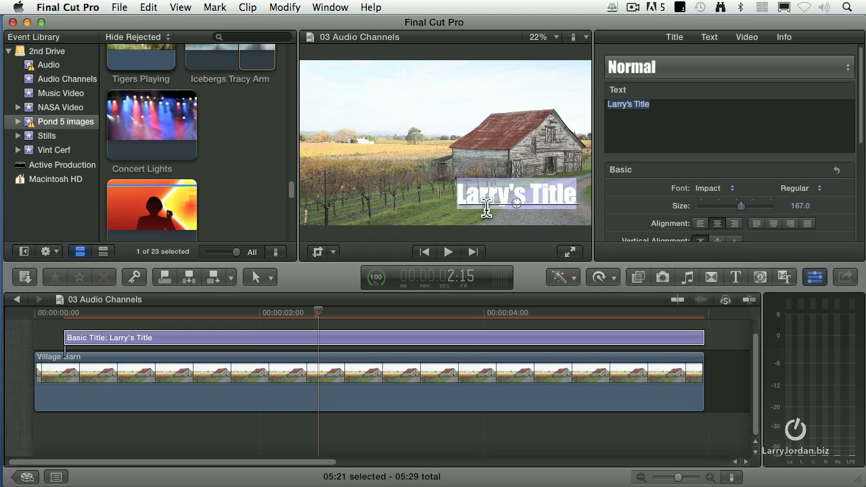
Step: Insert the word 'Wa' before 'Title' in the title text
{"action": "left_click", "coordinate": [633, 105]}
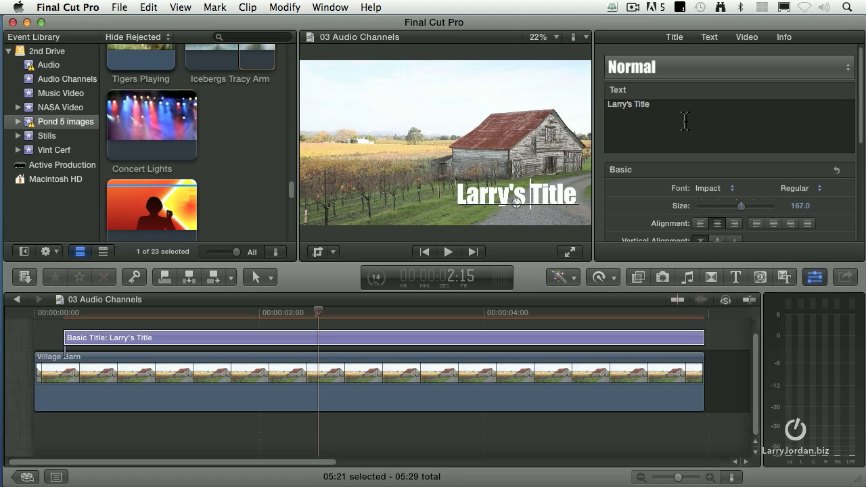
{"action": "type", "text": "AV"}
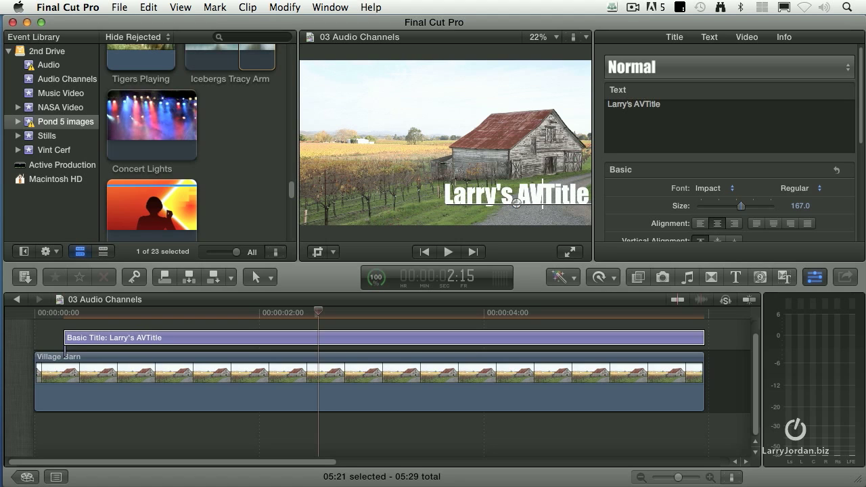
{"action": "key", "text": "BackSpace"}
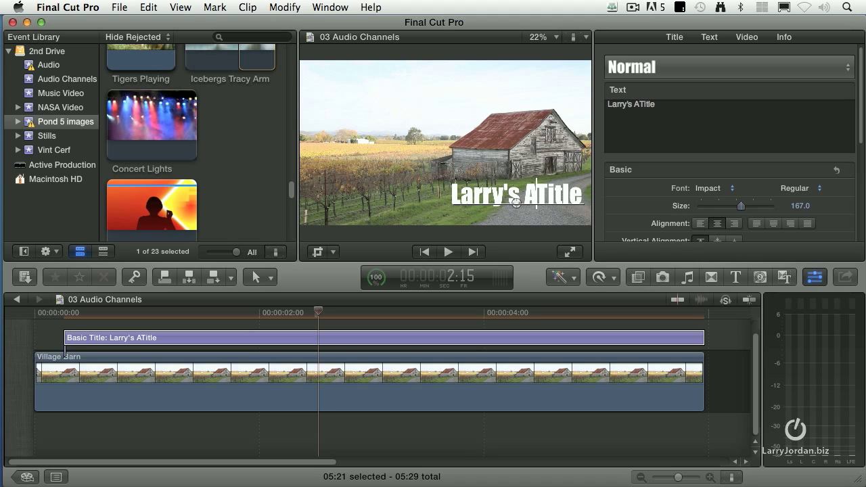
{"action": "key", "text": "BackSpace"}
{"action": "type", "text": "W"}
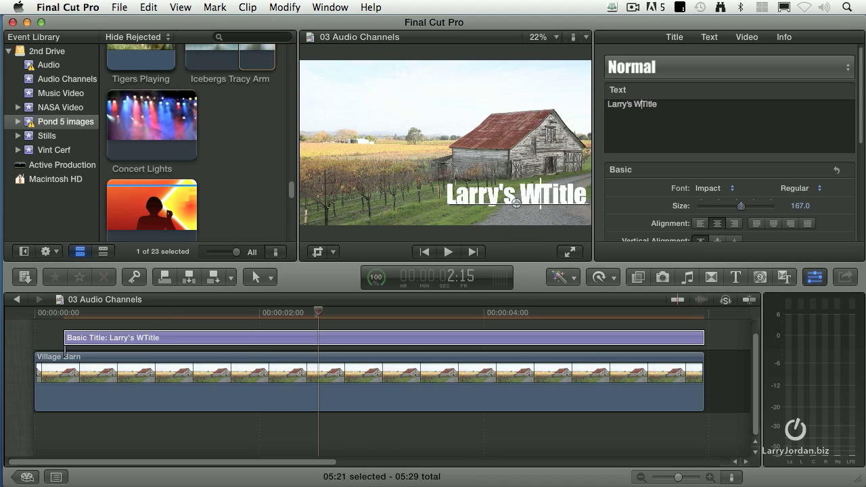
{"action": "type", "text": "a"}
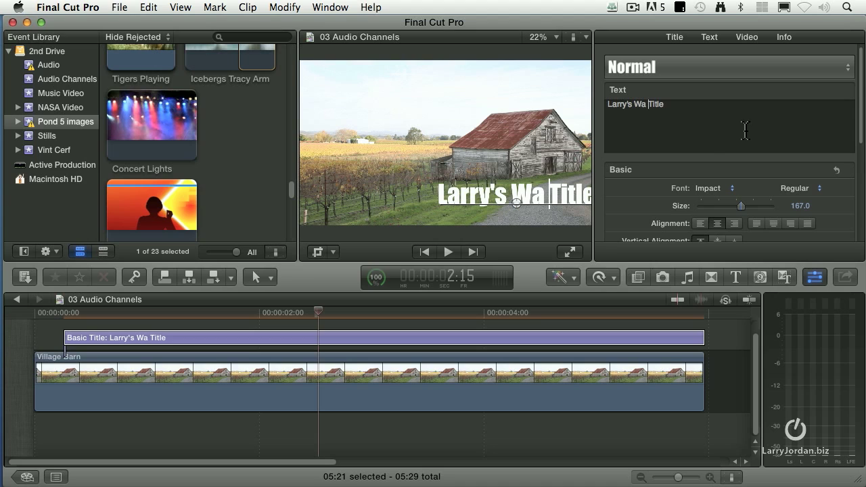
Step: Try wider kerning, reset kerning to 0, then widen tracking to about 2.88%
{"action": "left_click", "coordinate": [639, 104]}
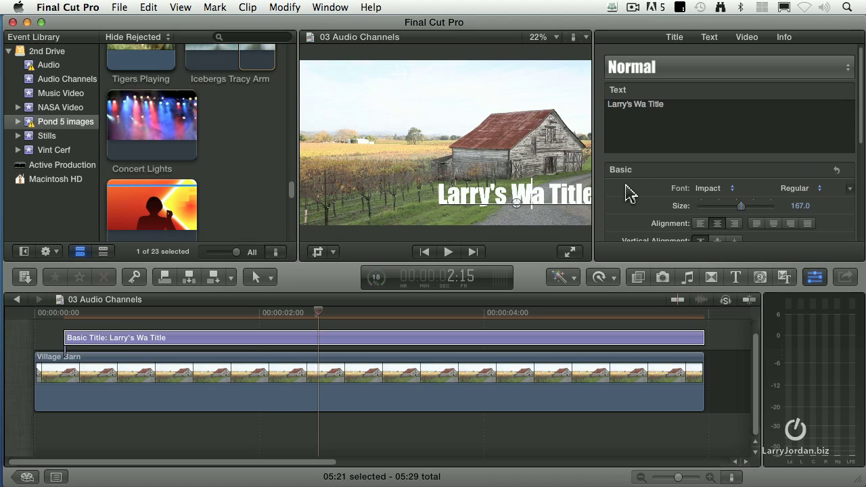
{"action": "scroll", "coordinate": [629, 193], "scroll_direction": "down", "scroll_amount": 5}
{"action": "scroll", "coordinate": [714, 237], "scroll_direction": "down", "scroll_amount": 3}
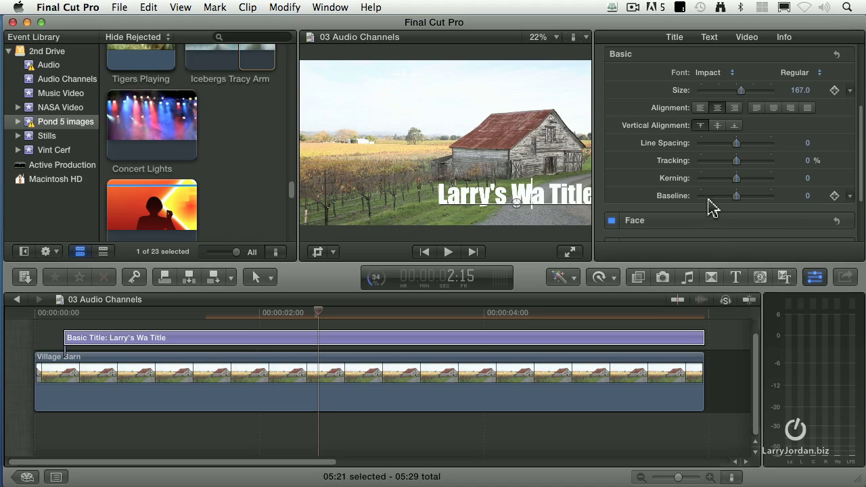
{"action": "mouse_move", "coordinate": [735, 179]}
{"action": "left_mouse_down"}
{"action": "mouse_move", "coordinate": [759, 178]}
{"action": "mouse_move", "coordinate": [710, 179]}
{"action": "mouse_move", "coordinate": [764, 180]}
{"action": "mouse_move", "coordinate": [746, 184]}
{"action": "left_mouse_up"}
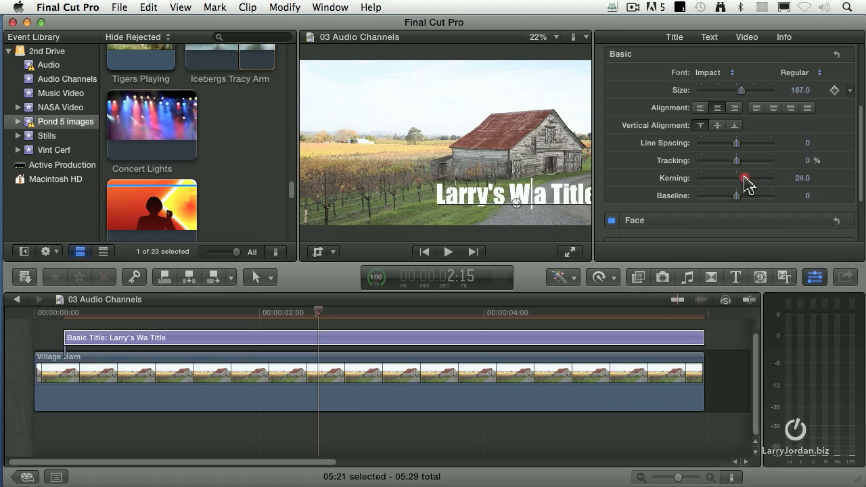
{"action": "left_click", "coordinate": [800, 178]}
{"action": "type", "text": "0"}
{"action": "key", "text": "Return"}
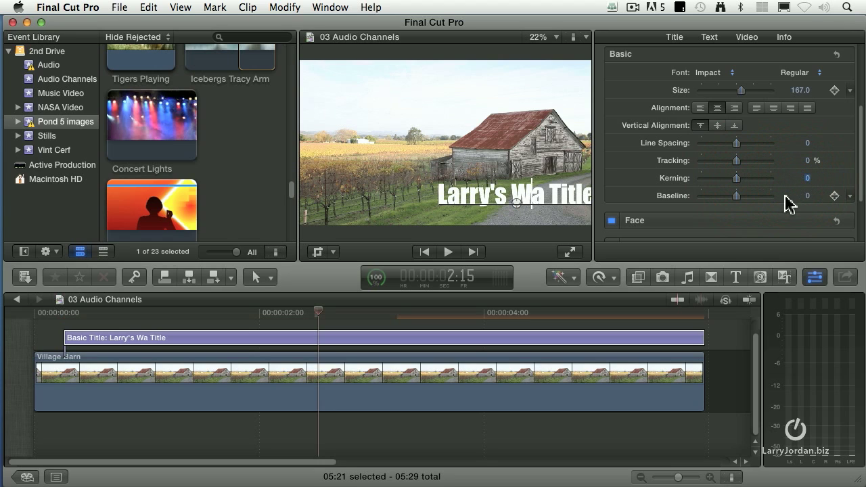
{"action": "mouse_move", "coordinate": [737, 160]}
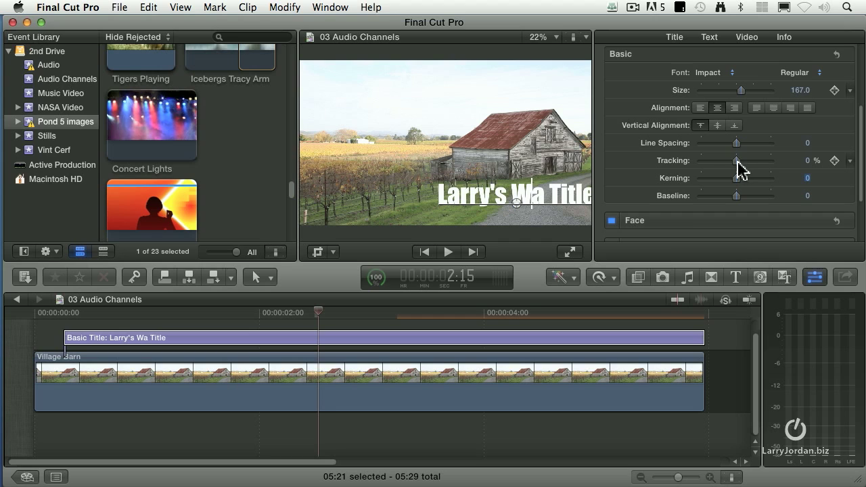
{"action": "mouse_move", "coordinate": [736, 161]}
{"action": "left_mouse_down"}
{"action": "mouse_move", "coordinate": [751, 162]}
{"action": "mouse_move", "coordinate": [713, 162]}
{"action": "mouse_move", "coordinate": [775, 162]}
{"action": "mouse_move", "coordinate": [709, 165]}
{"action": "mouse_move", "coordinate": [737, 170]}
{"action": "left_mouse_up"}
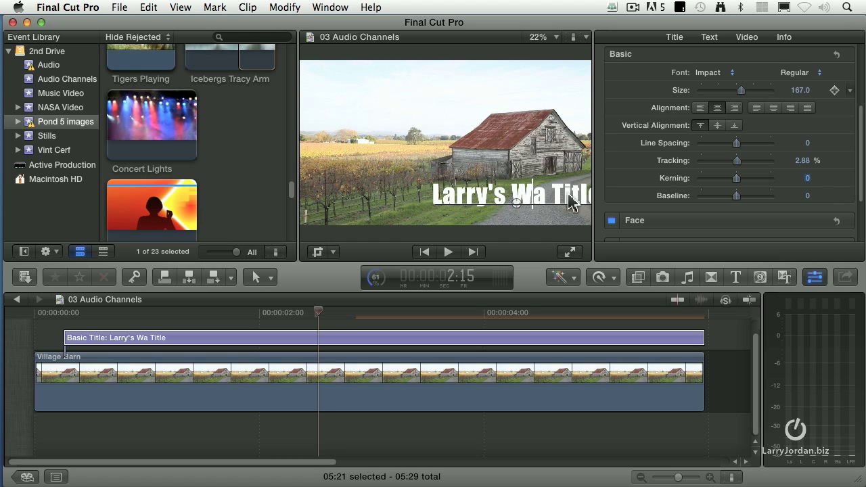
Step: Change the word 'Wa' to 'Tv' so the title reads "Larry's Tv Title"
{"action": "left_click", "coordinate": [544, 196]}
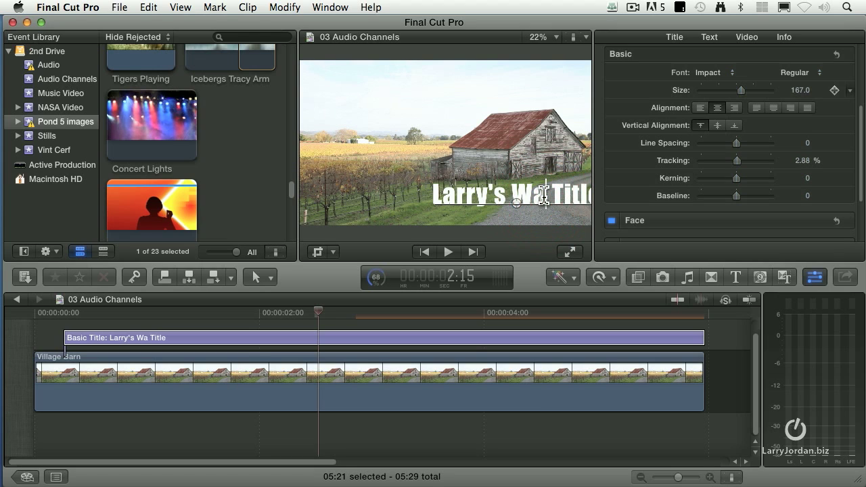
{"action": "key", "text": "BackSpace"}
{"action": "key", "text": "BackSpace"}
{"action": "type", "text": "Ti"}
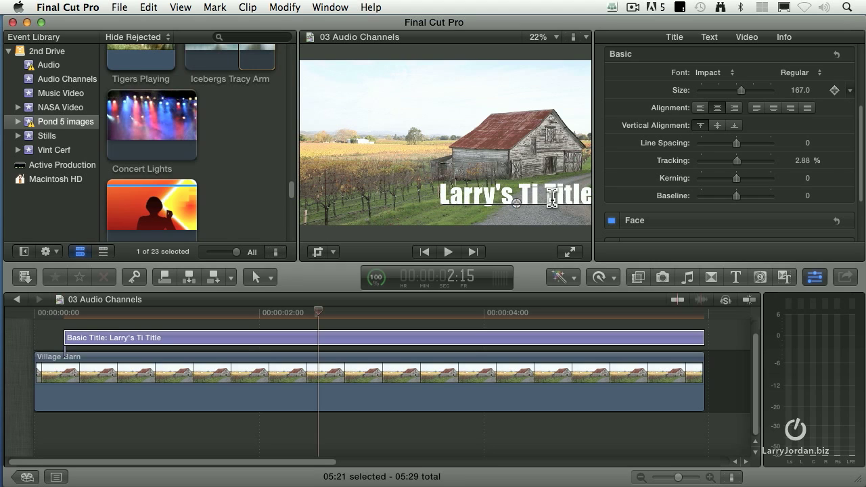
{"action": "key", "text": "BackSpace"}
{"action": "type", "text": "v"}
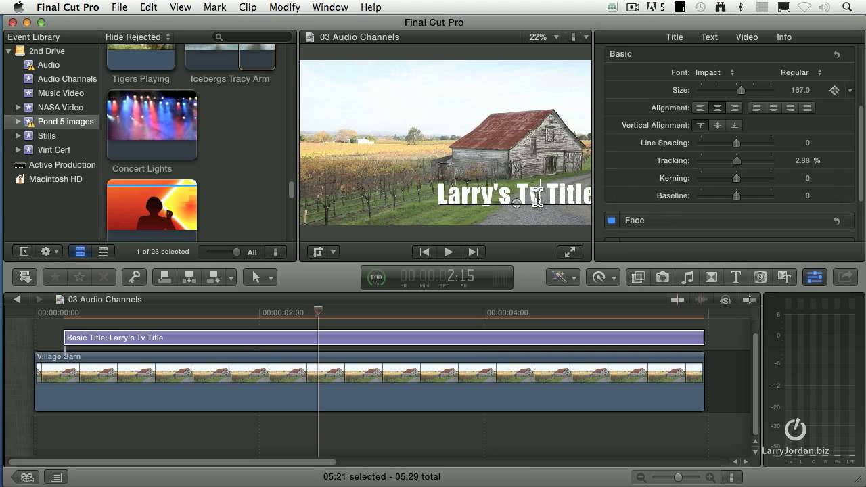
Step: Set the word 'Tv' in Hoefler Text and tighten its kerning to about -30
{"action": "left_click", "coordinate": [520, 197]}
{"action": "double_click", "coordinate": [520, 198]}
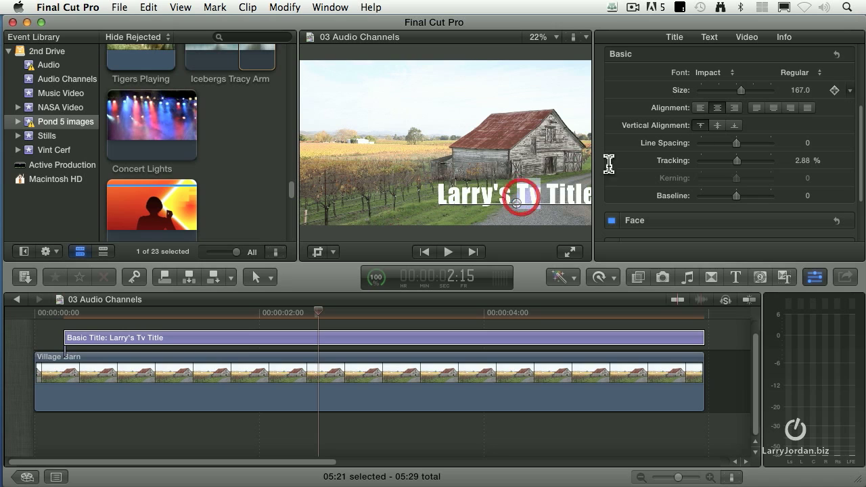
{"action": "left_click", "coordinate": [722, 75]}
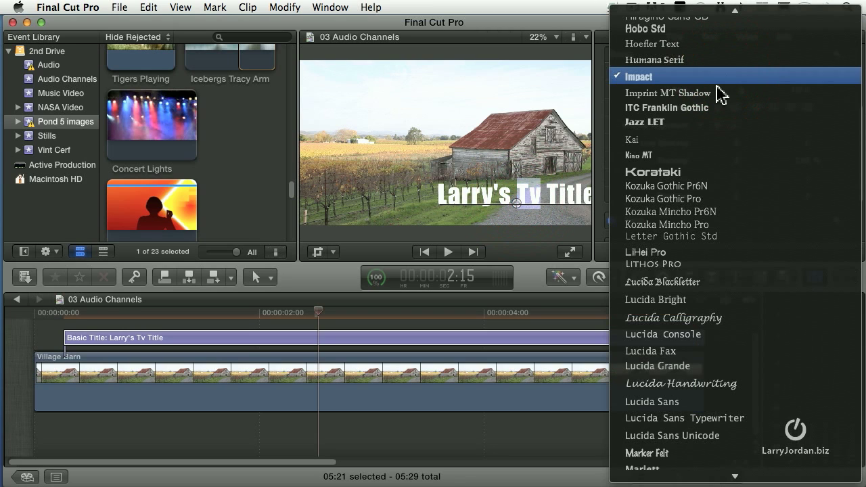
{"action": "left_click", "coordinate": [659, 44]}
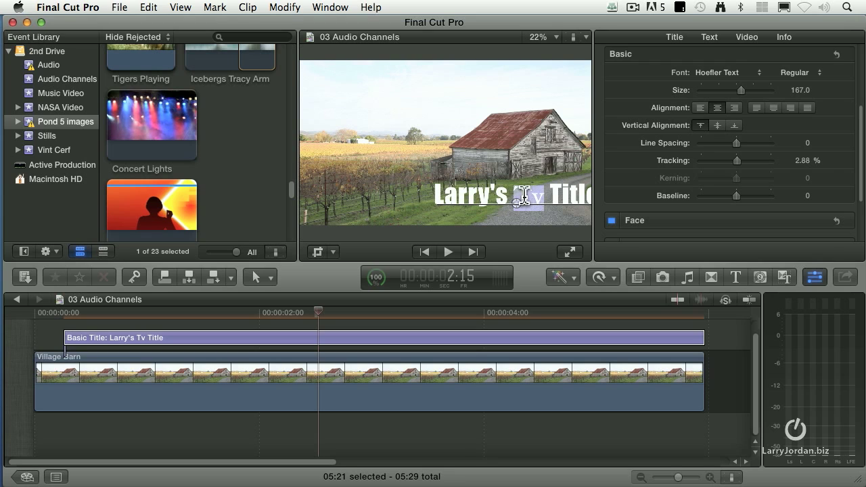
{"action": "left_click", "coordinate": [564, 215]}
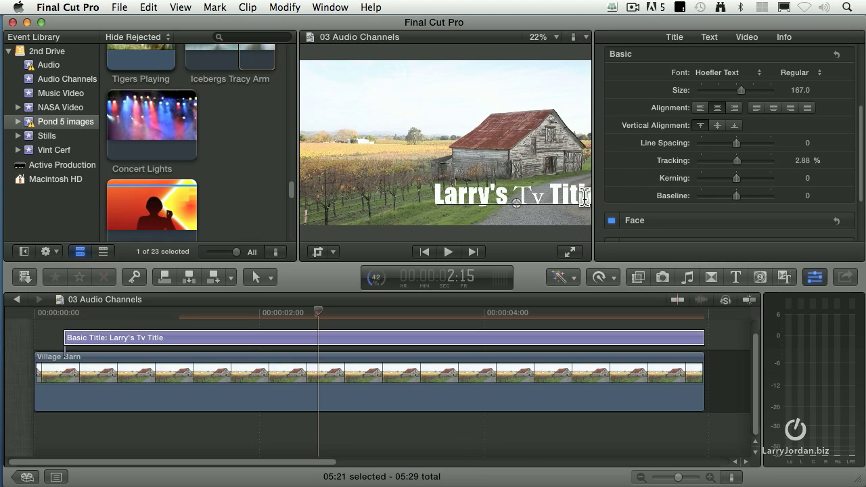
{"action": "left_click_drag", "start_coordinate": [736, 178], "coordinate": [724, 179]}
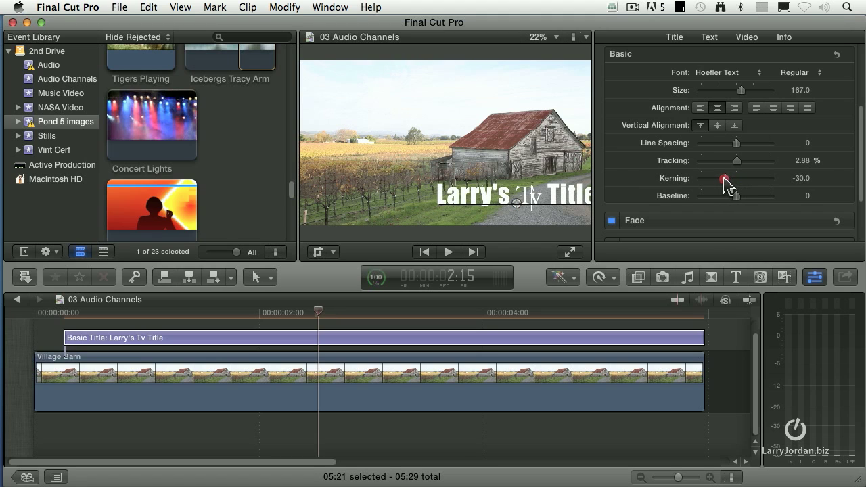
{"action": "left_click", "coordinate": [546, 161]}
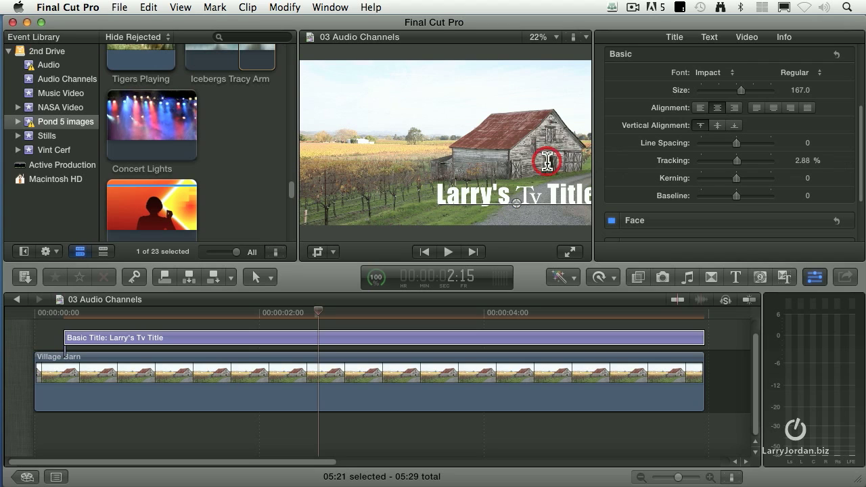